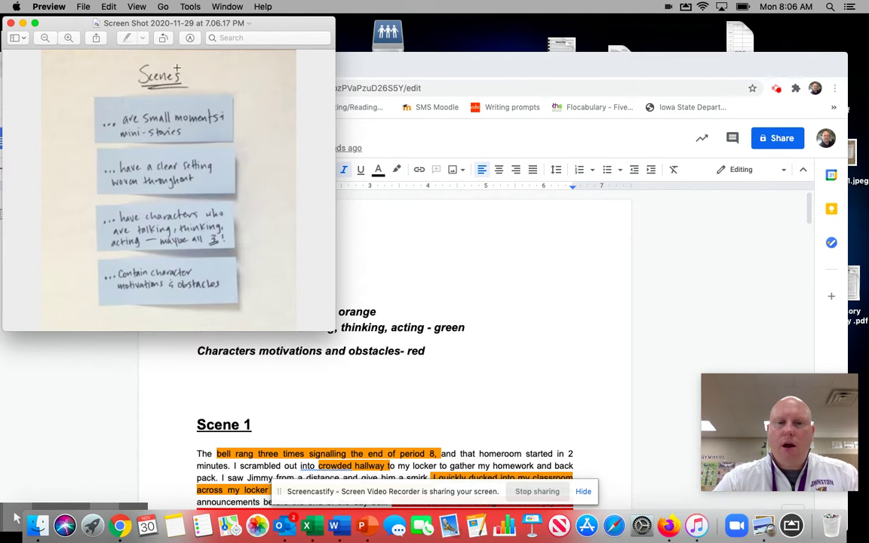
- Switch to the story document in Chrome and skim all its scenes from Scene 1 to the ending, finishing back at the Session 9 heading
click(422, 288)
scroll(422, 287, down, 5)
scroll(423, 287, down, 2)
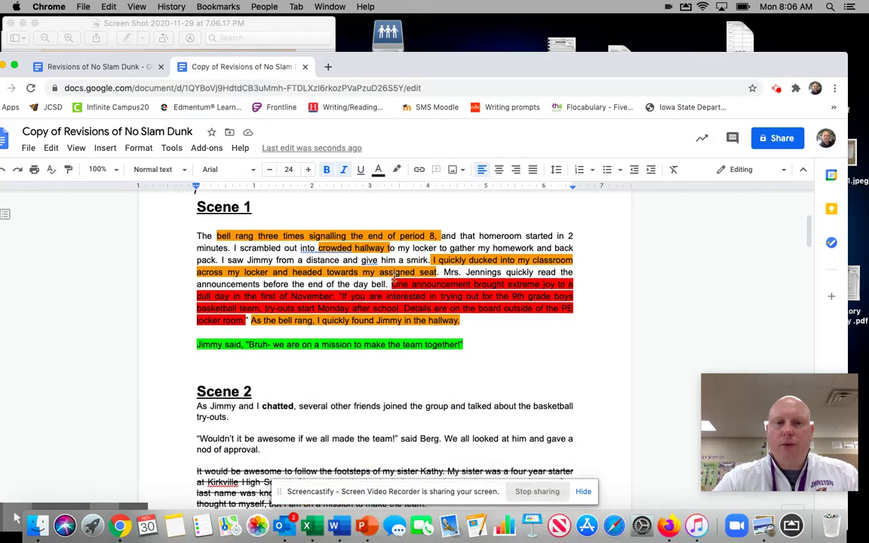
scroll(301, 240, down, 5)
scroll(300, 240, down, 10)
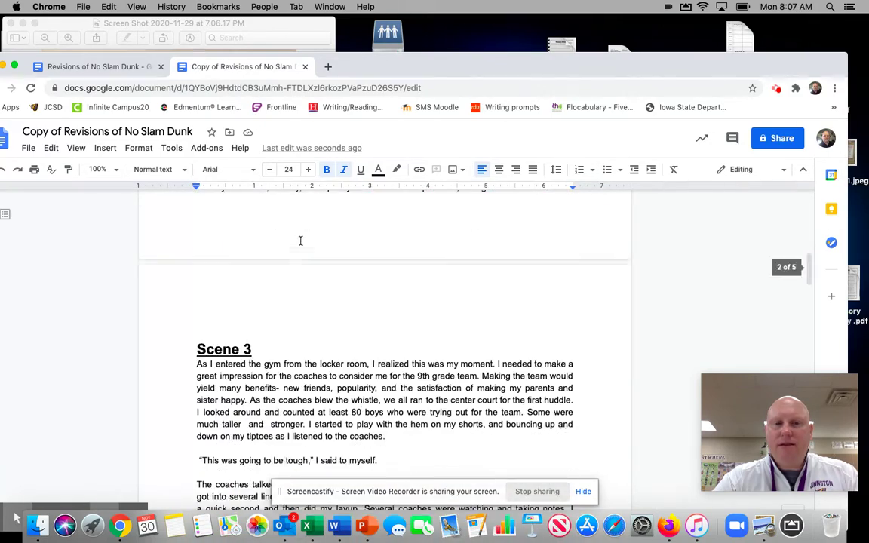
scroll(300, 240, down, 3)
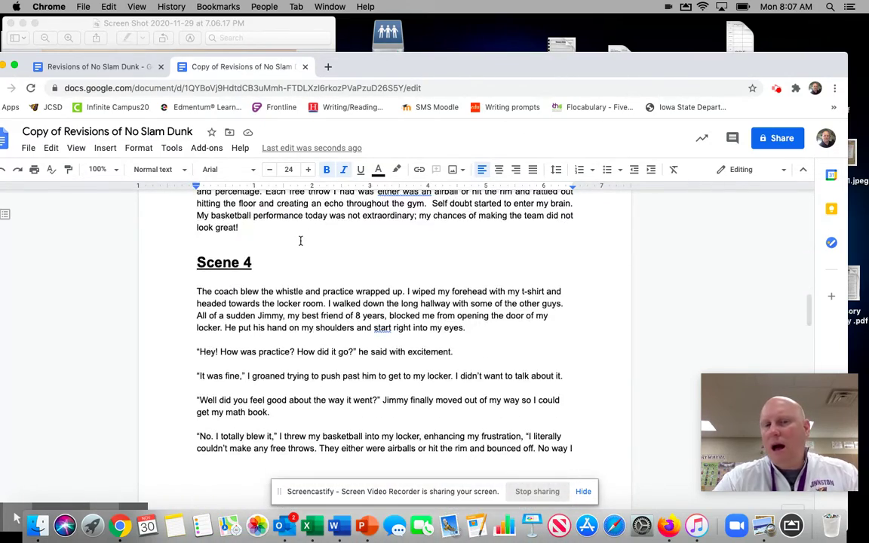
scroll(300, 241, down, 6)
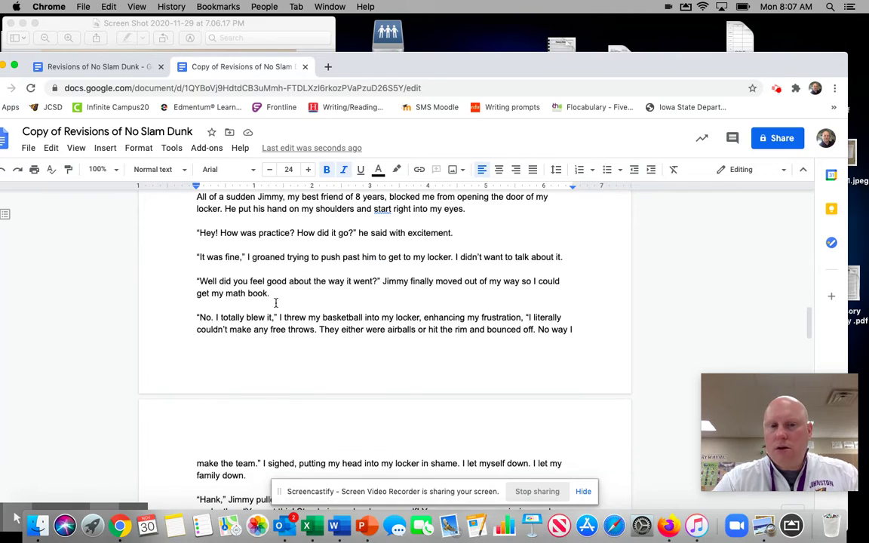
scroll(267, 373, down, 10)
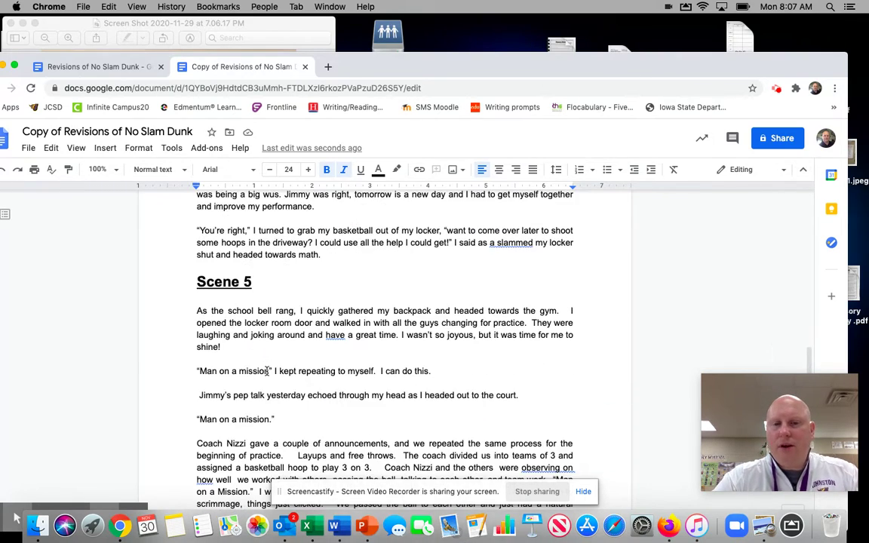
scroll(266, 363, down, 16)
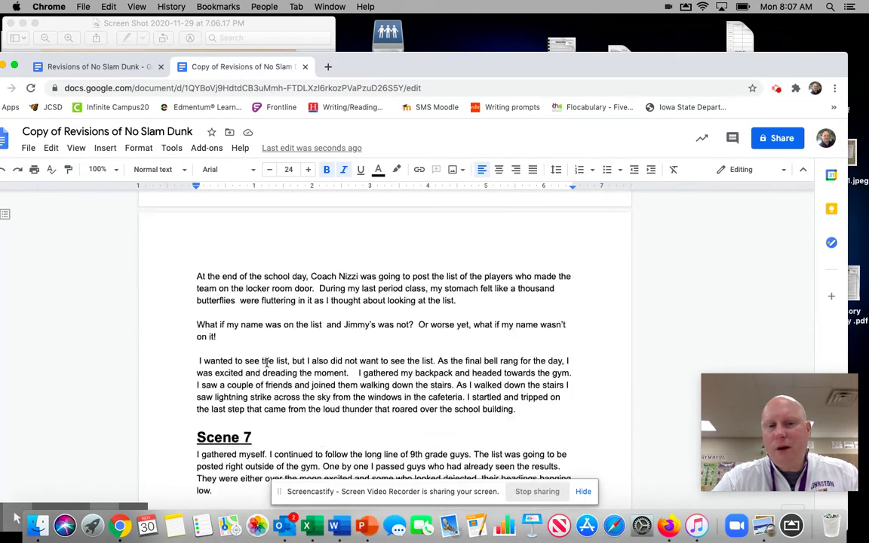
scroll(266, 363, down, 1)
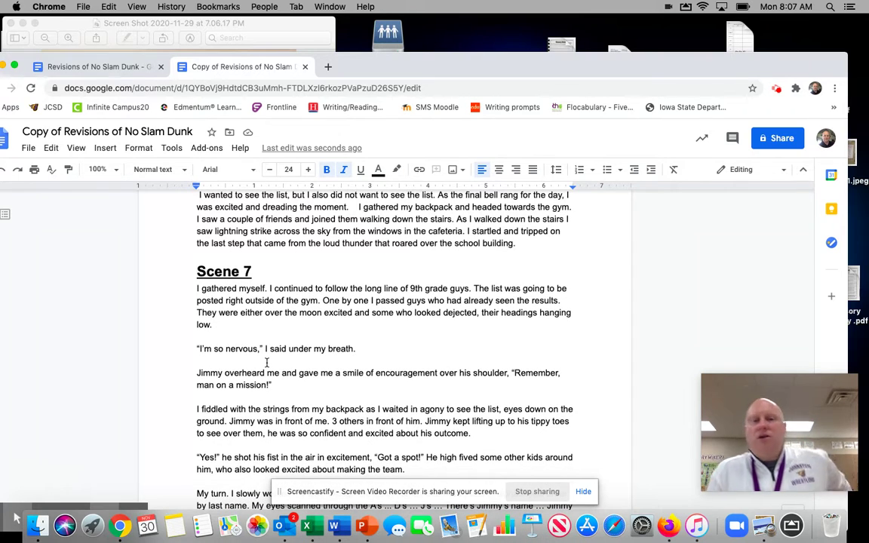
scroll(267, 362, down, 6)
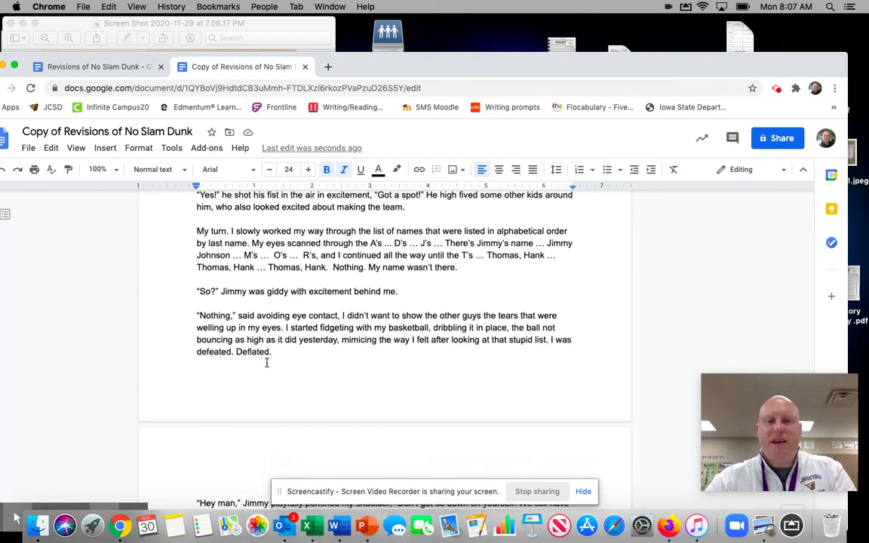
scroll(266, 363, down, 4)
scroll(266, 363, up, 1)
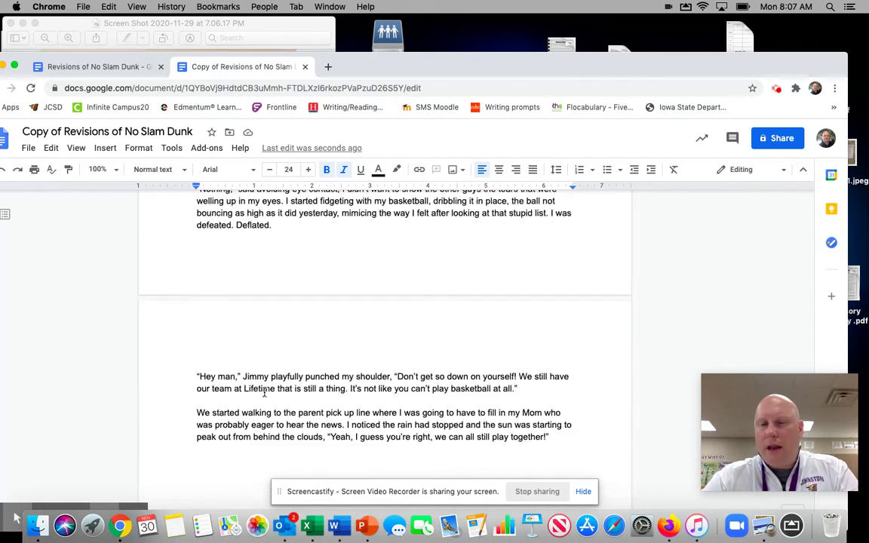
scroll(264, 391, up, 20)
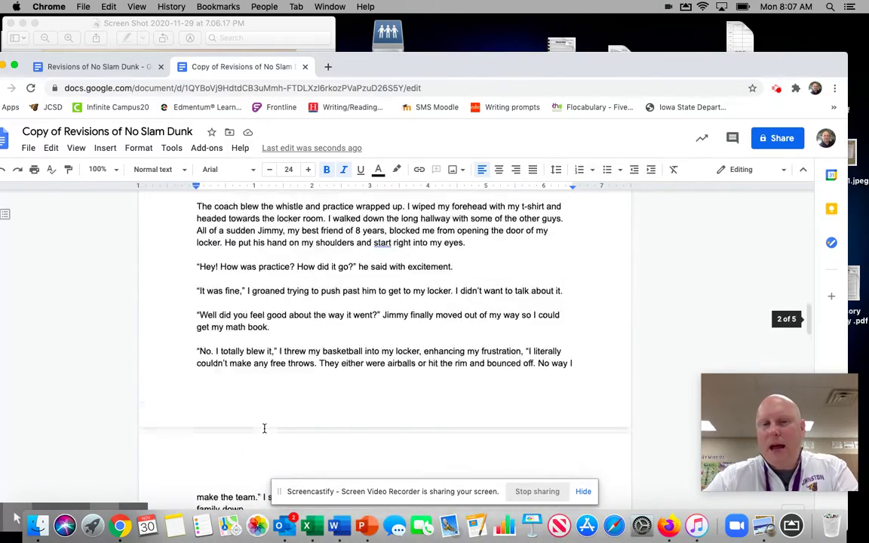
scroll(264, 428, up, 20)
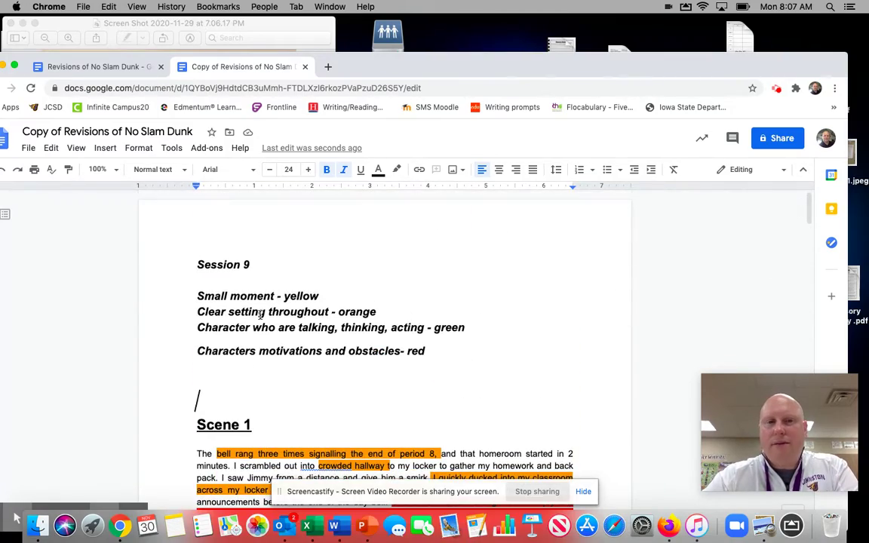
- Consult the Scenes checklist image in Preview, and return to the document in Chrome to review the Session 9 colour key
click(259, 24)
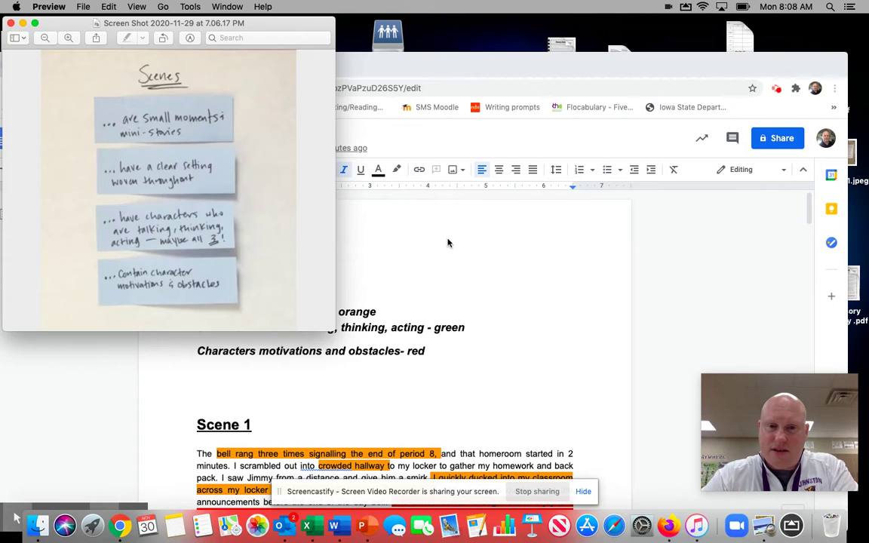
click(351, 246)
scroll(351, 246, down, 1)
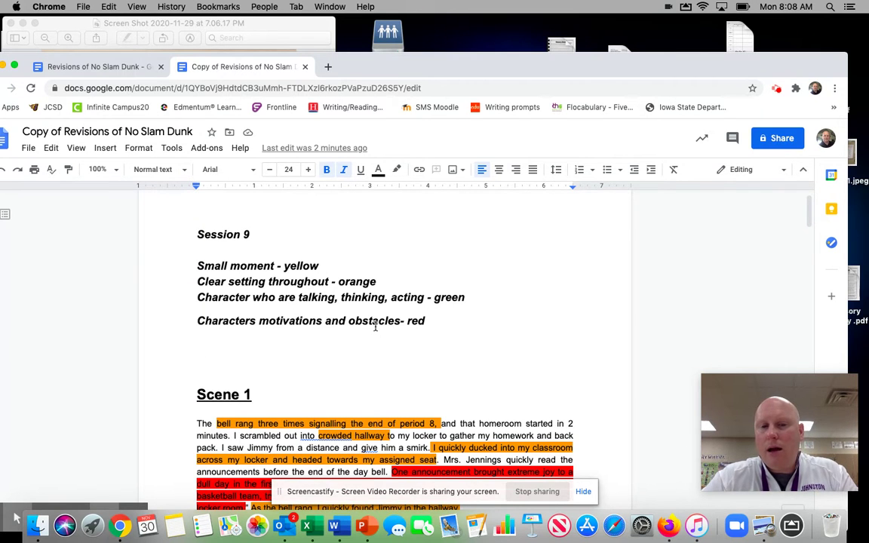
scroll(375, 320, down, 1)
scroll(375, 318, down, 3)
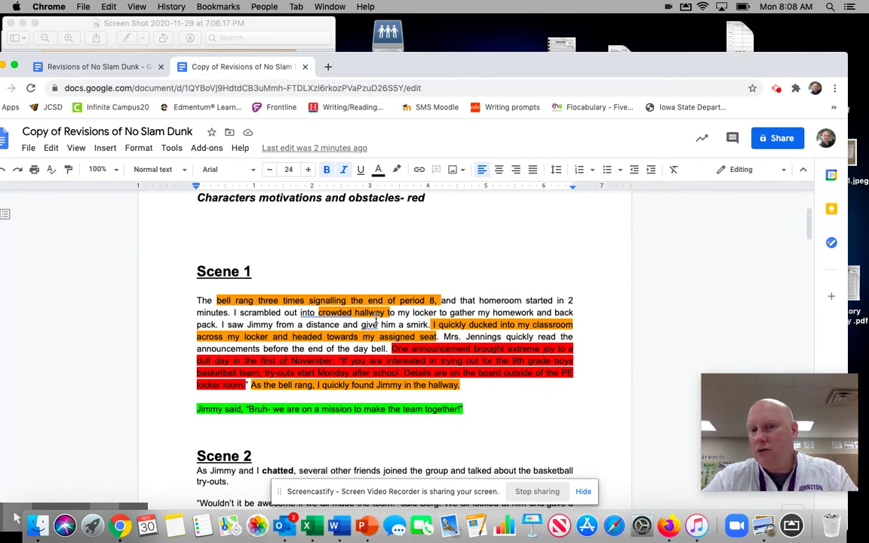
scroll(375, 317, up, 3)
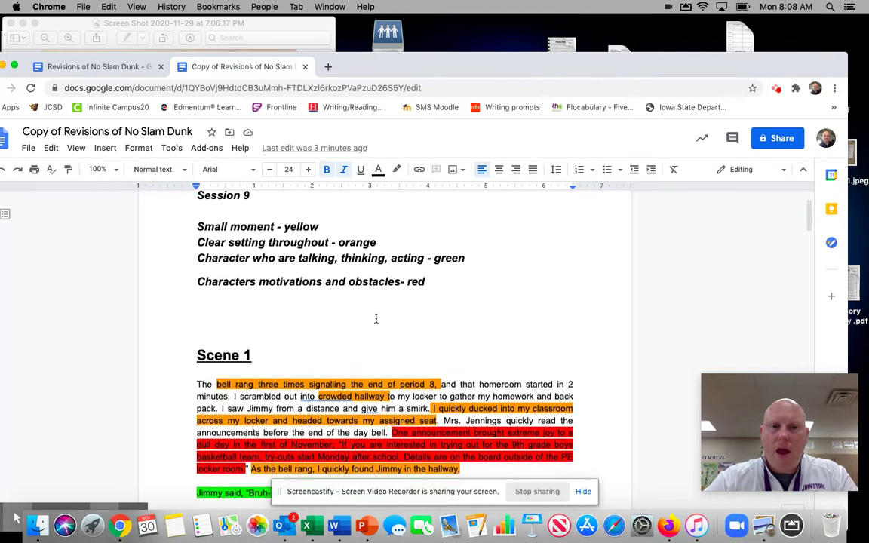
click(197, 246)
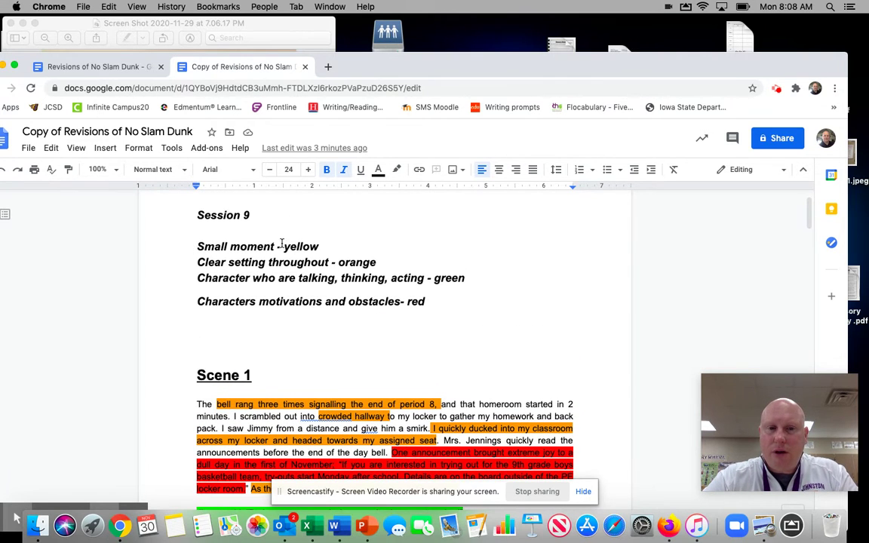
shift+click(306, 247)
click(213, 247)
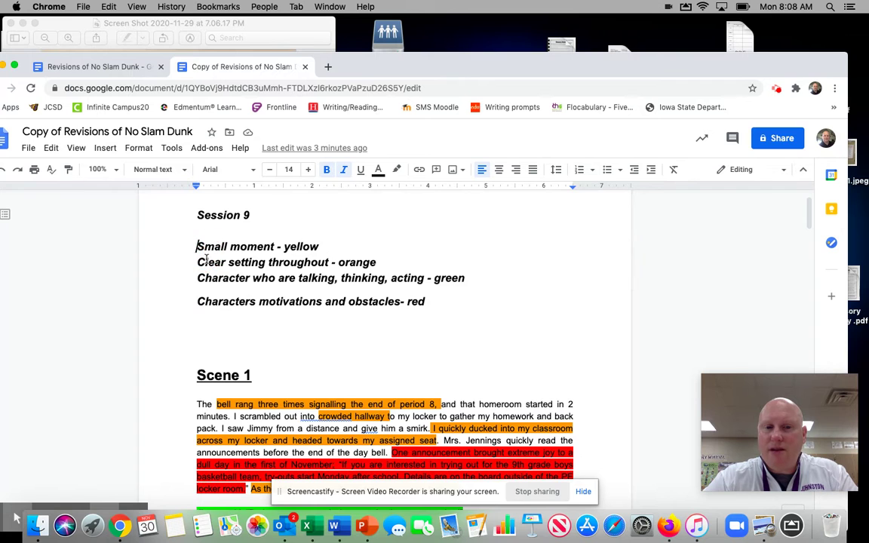
- Compare the highlighted passages in Scene 1 with the colour key for small moment, setting, character actions and motivations
scroll(214, 287, down, 2)
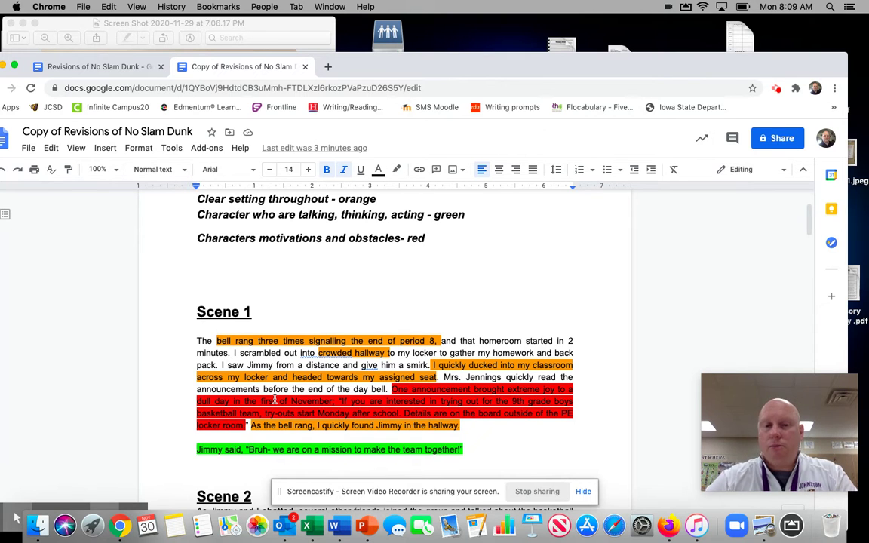
scroll(275, 400, up, 3)
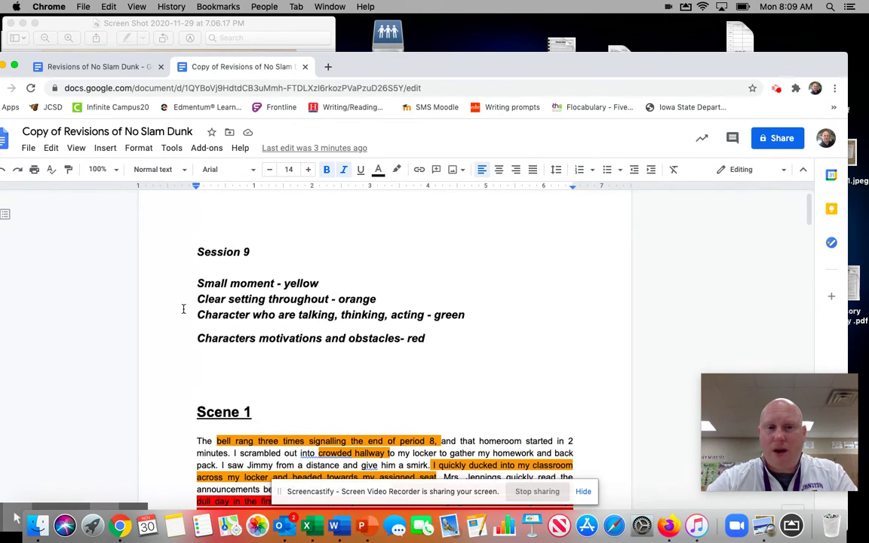
scroll(250, 320, down, 2)
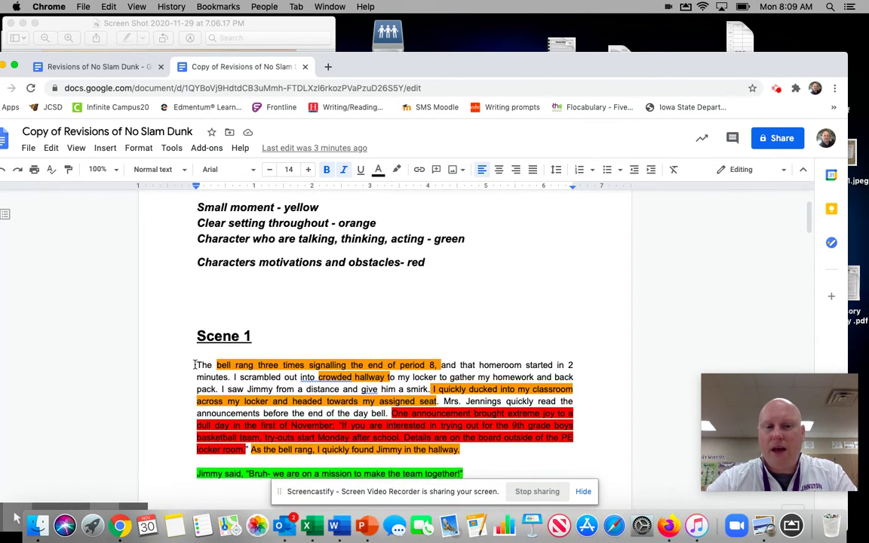
scroll(321, 455, down, 2)
scroll(321, 455, up, 3)
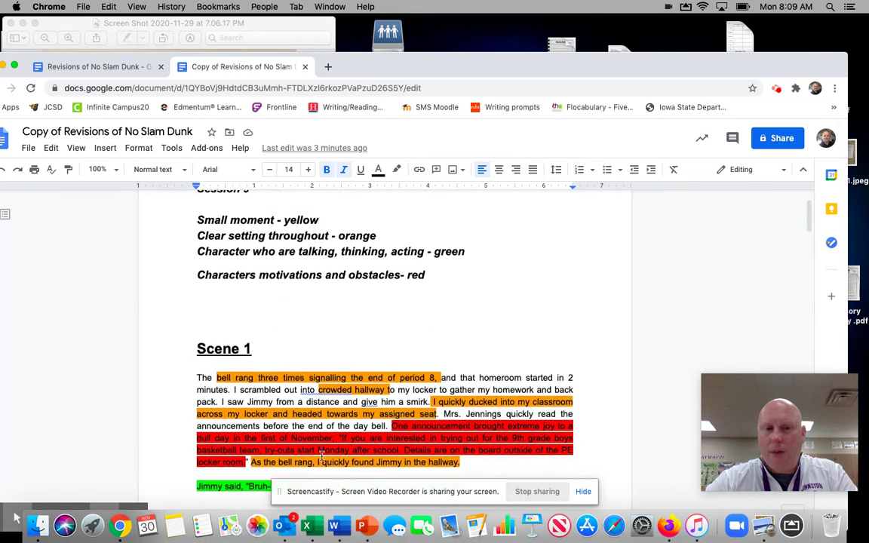
scroll(355, 422, down, 1)
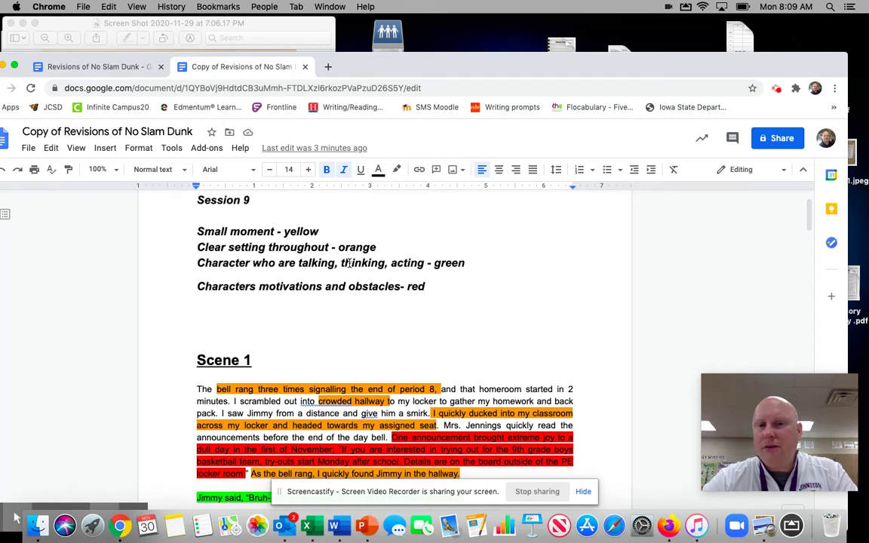
scroll(343, 256, down, 1)
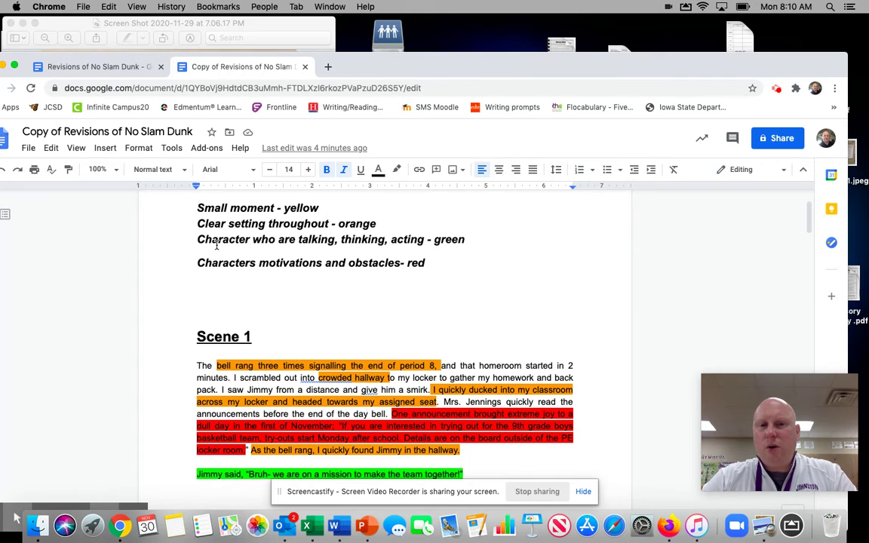
- Insert the placeholder "internal thinking…." in Scene 1 between the try-outs announcement and "As the bell rang"
scroll(216, 243, down, 3)
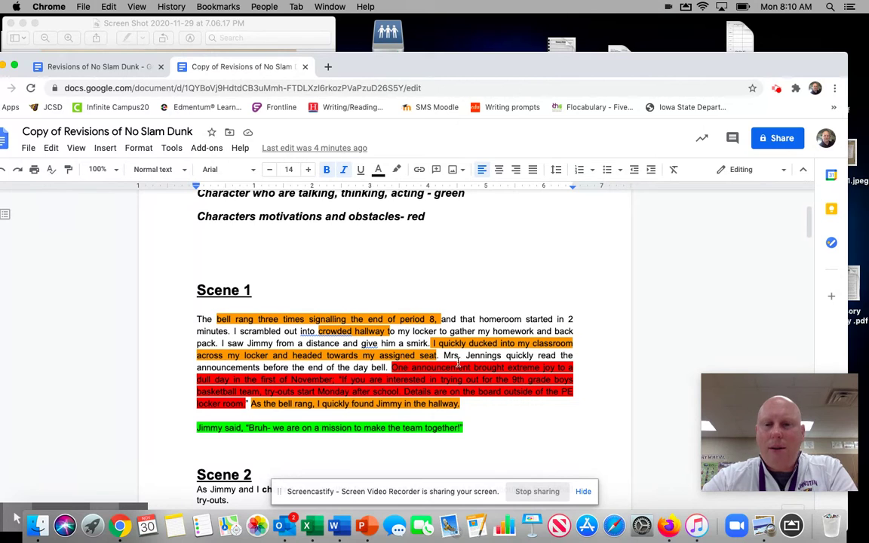
click(248, 403)
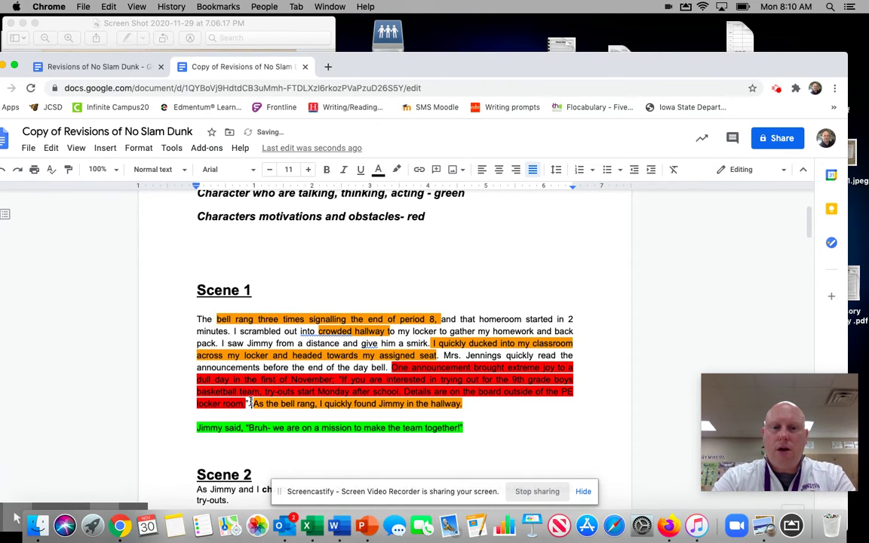
text(Internal tink)
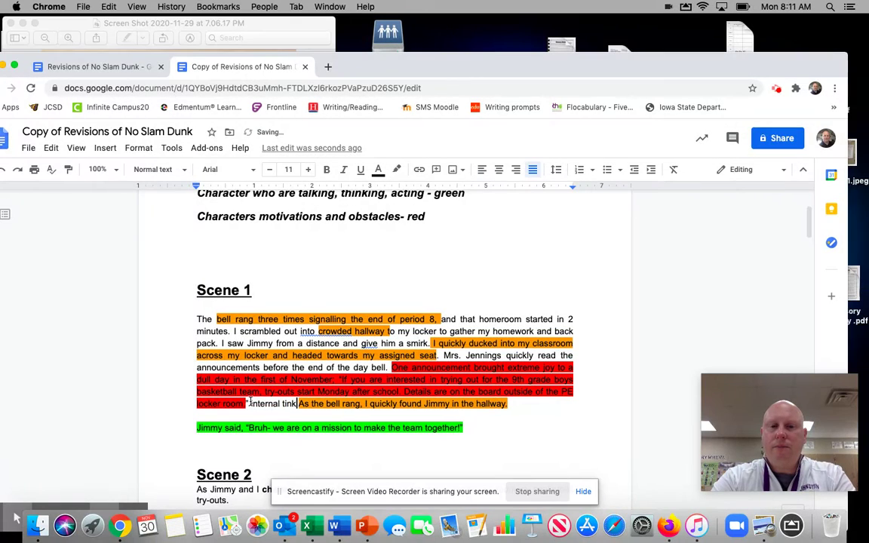
key(BackSpace)
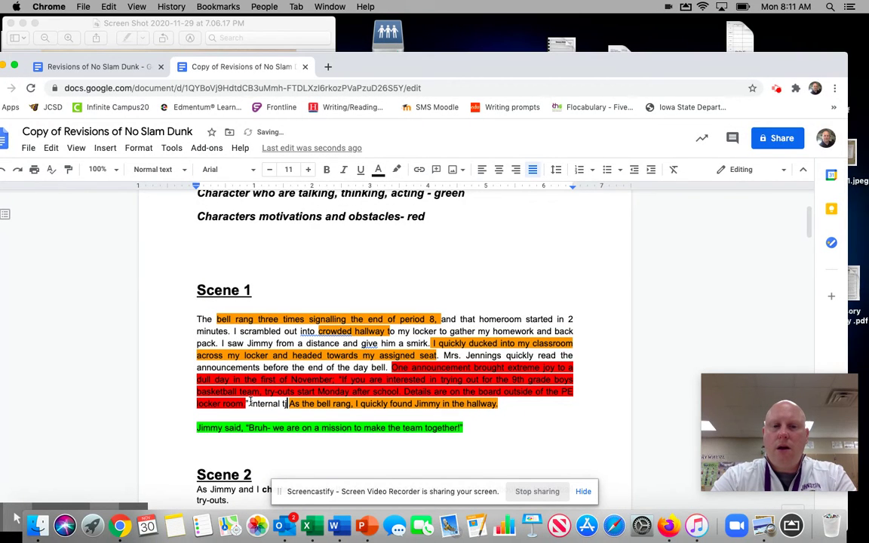
text(hinking....)
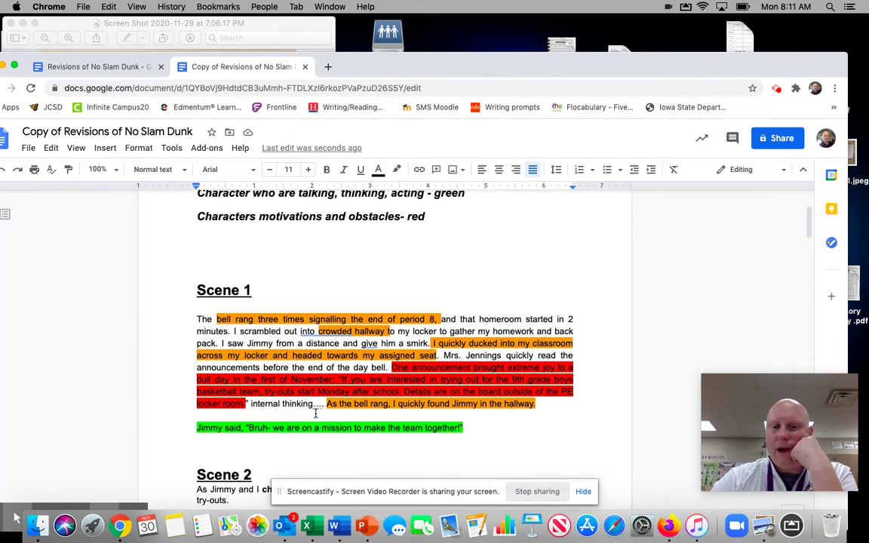
- Recheck the whole of Scene 1, through Jimmy's line, against the yellow small-moment entry and the rest of the colour key
scroll(318, 397, up, 1)
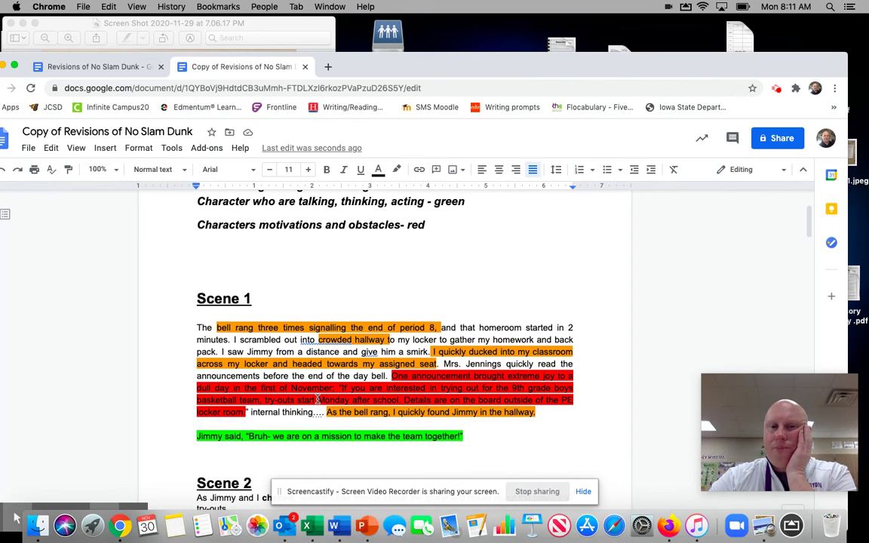
scroll(334, 343, up, 2)
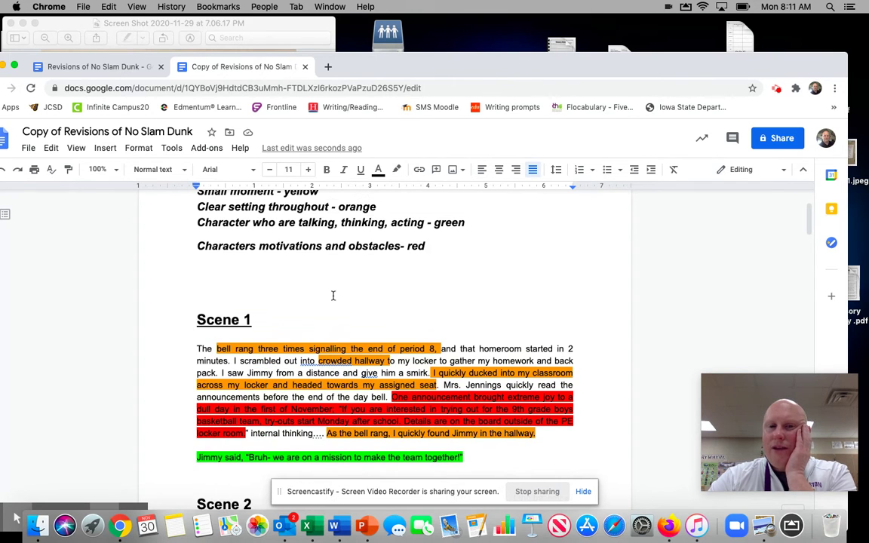
scroll(364, 283, down, 2)
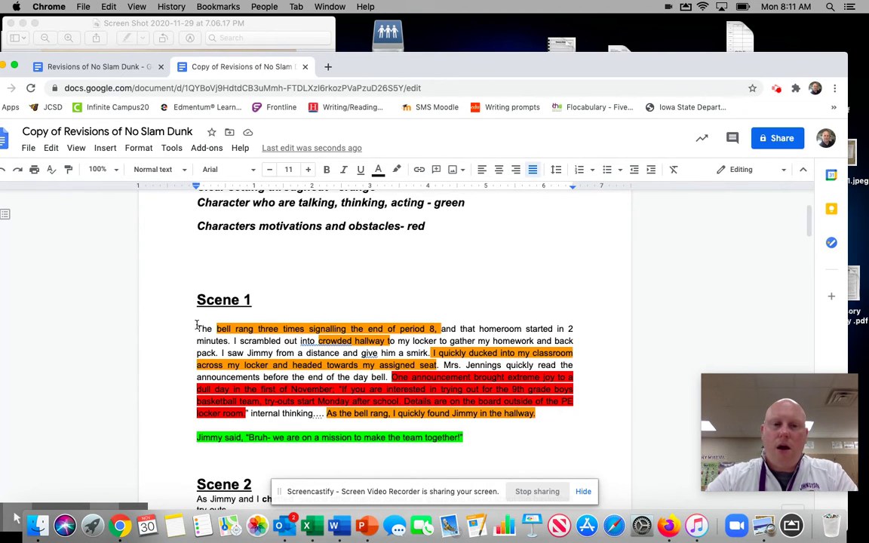
drag(195, 329, 470, 436)
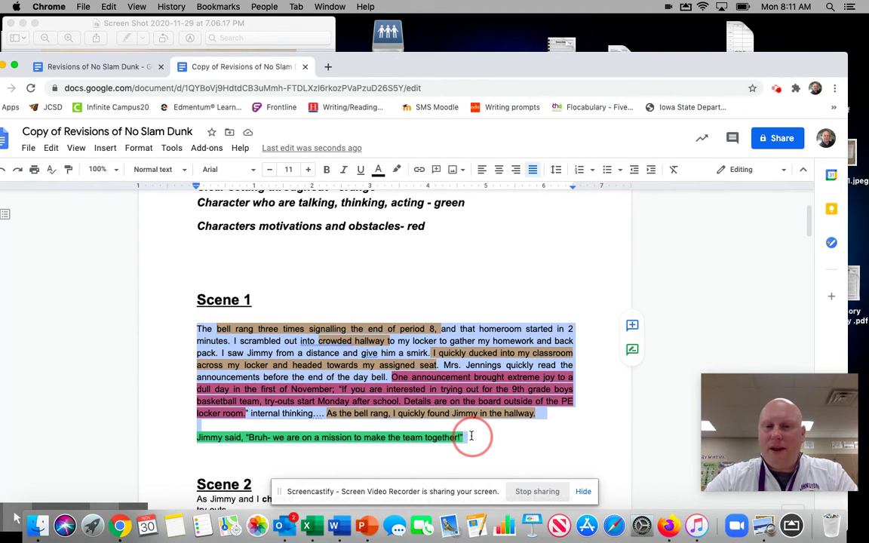
scroll(389, 378, up, 2)
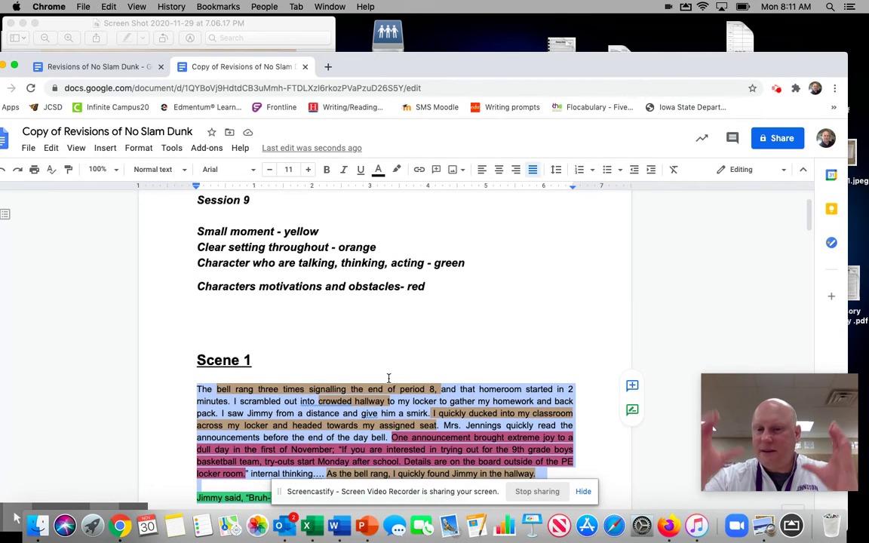
click(377, 346)
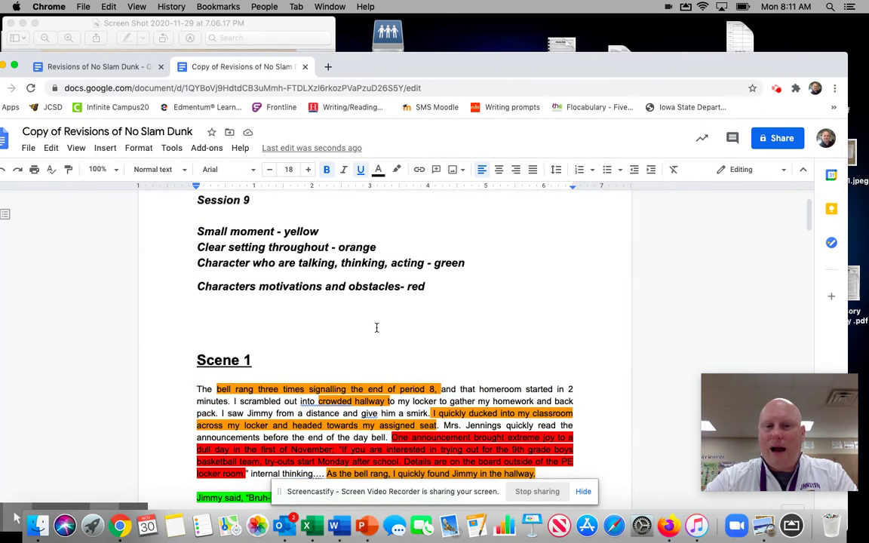
scroll(376, 327, down, 3)
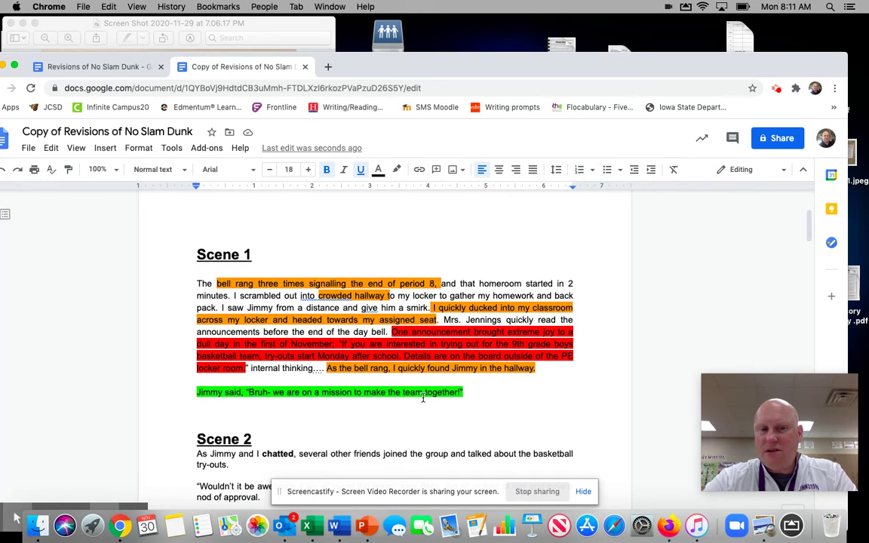
- Check the selected "internal thinking…." placeholder in Scene 1 against the green character and red motivation entries of the Session 9 colour key
scroll(423, 397, up, 4)
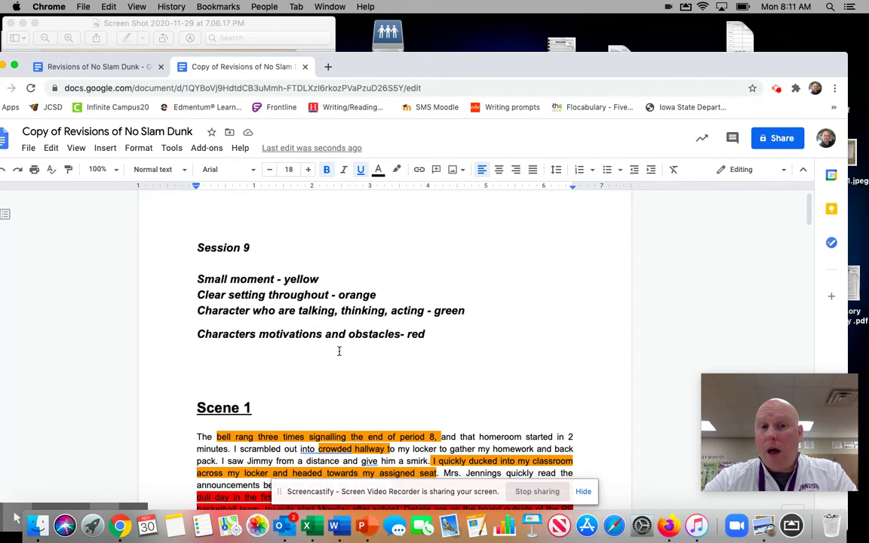
scroll(338, 350, down, 2)
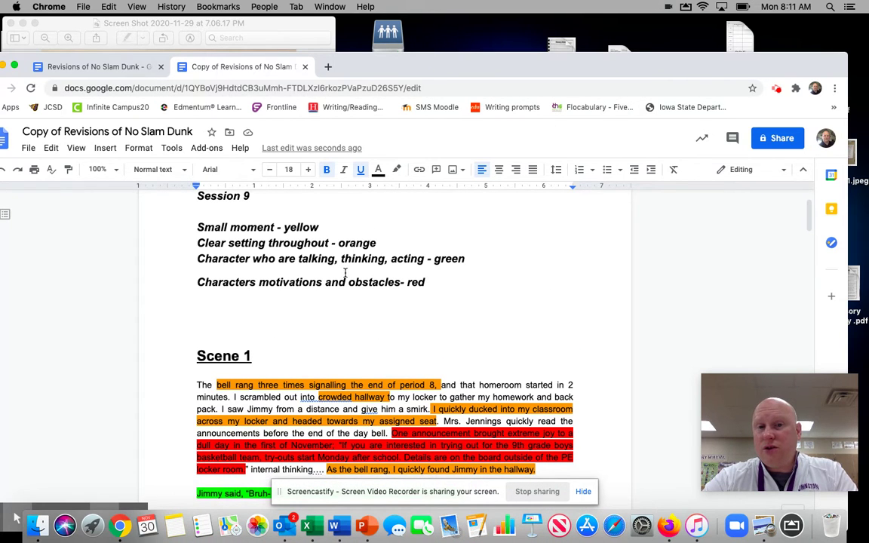
scroll(417, 297, up, 1)
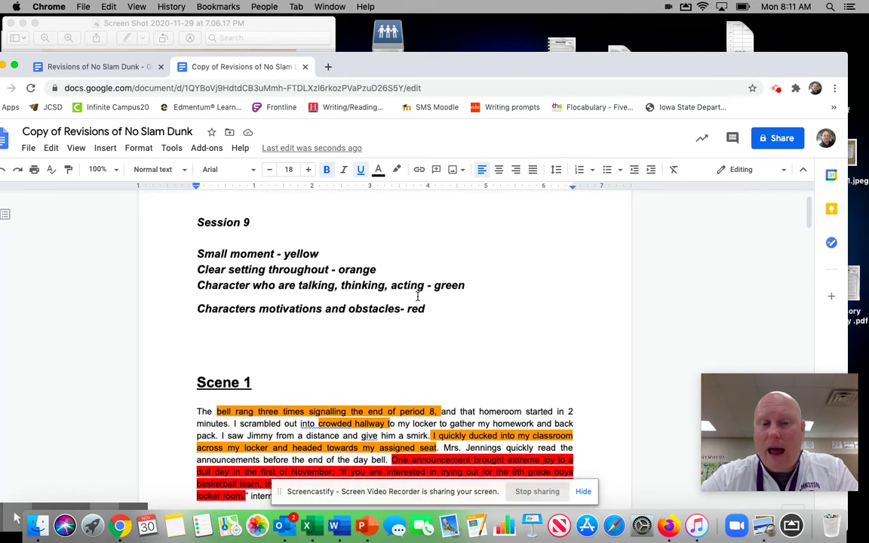
scroll(417, 296, down, 2)
click(325, 409)
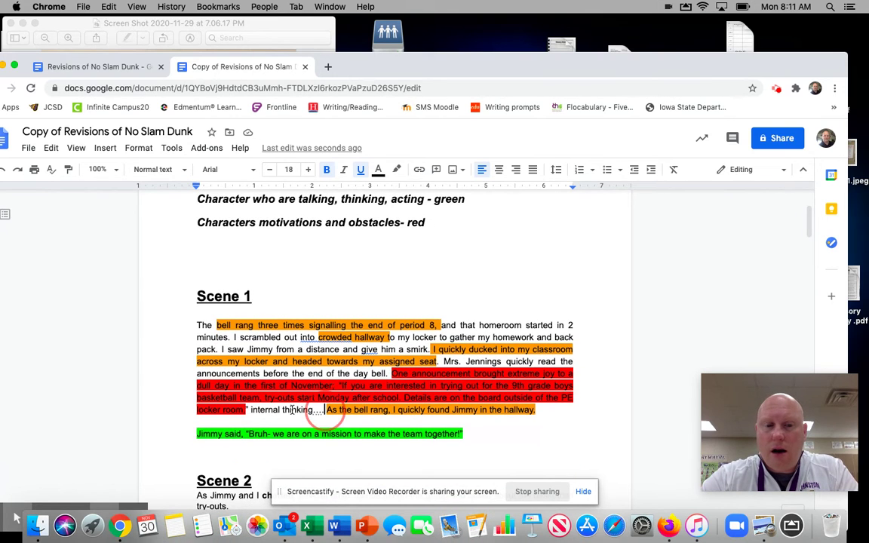
drag(292, 410, 242, 408)
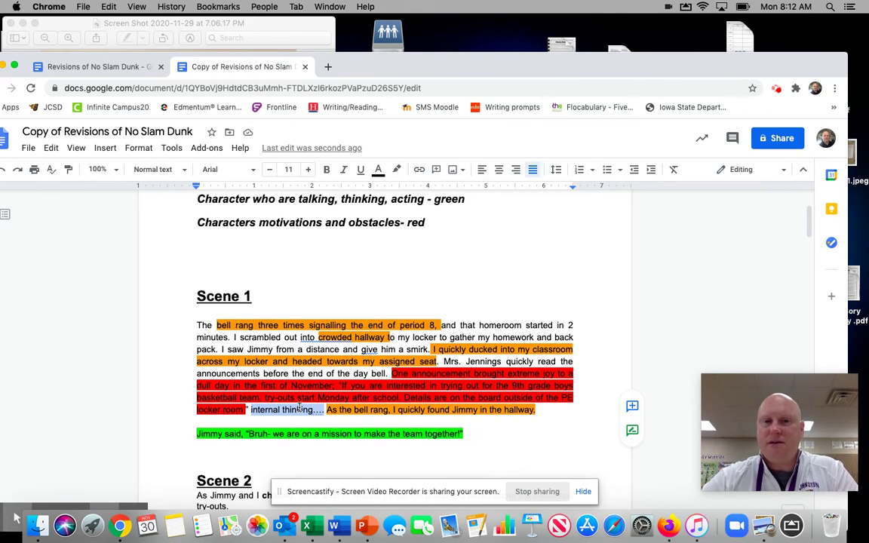
scroll(298, 408, down, 3)
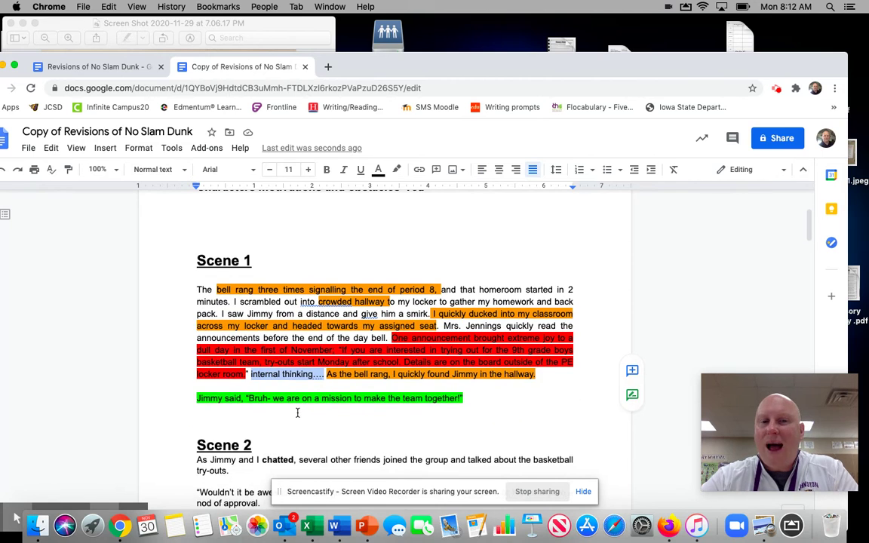
scroll(299, 402, up, 5)
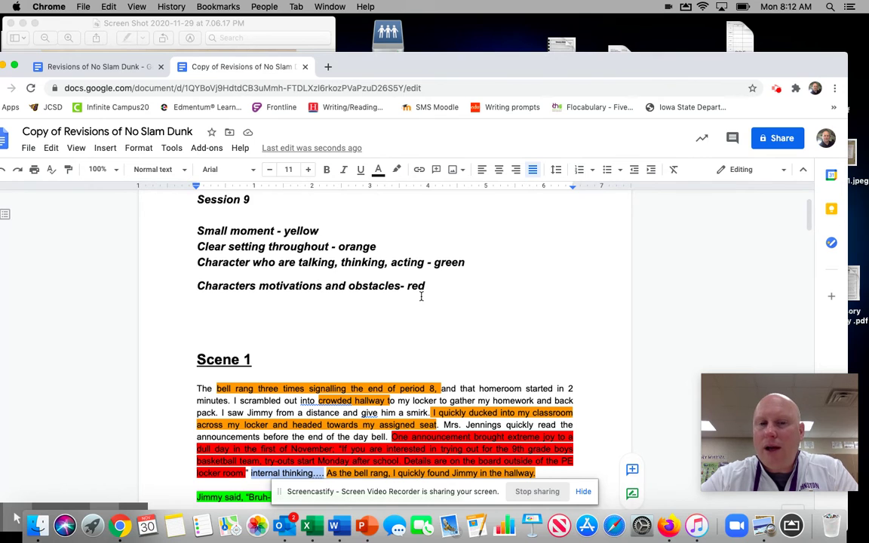
scroll(421, 296, down, 2)
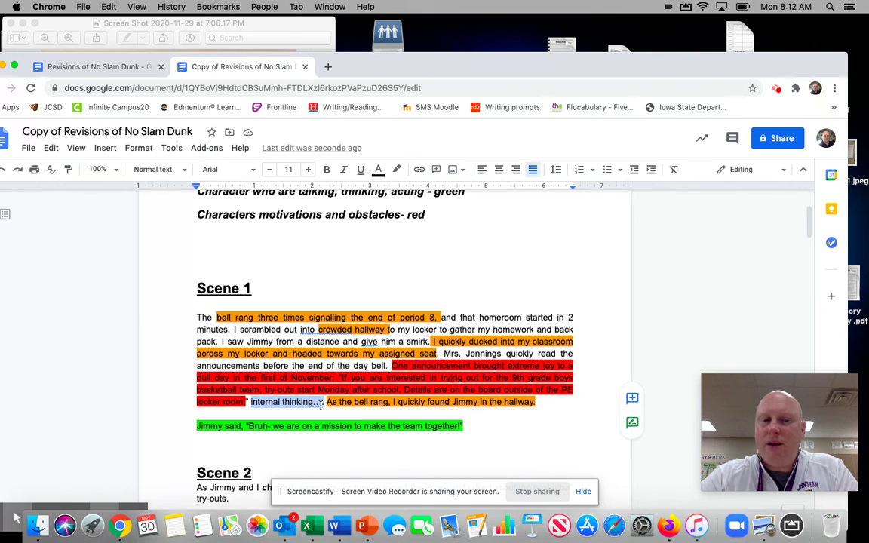
- Remove all highlight colours from the Scene 1 text, from "bell rang three times" through the closing line of dialogue
drag(325, 401, 462, 426)
drag(344, 365, 214, 317)
click(306, 261)
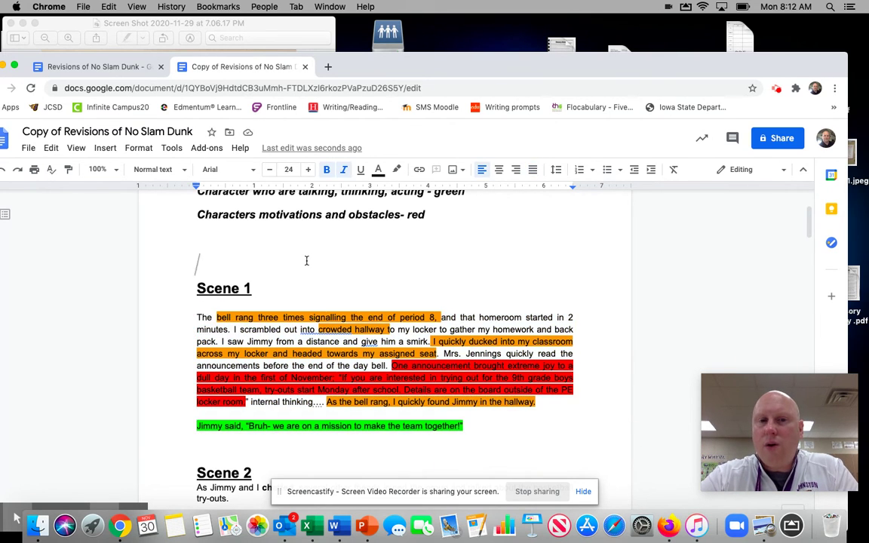
mouse_move(219, 316)
mouse_down()
mouse_move(481, 405)
mouse_move(475, 428)
mouse_up()
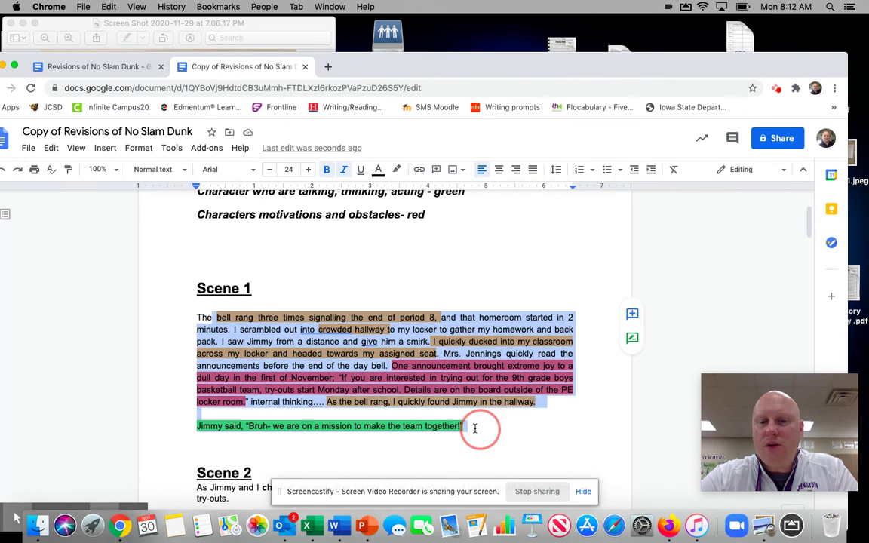
click(394, 169)
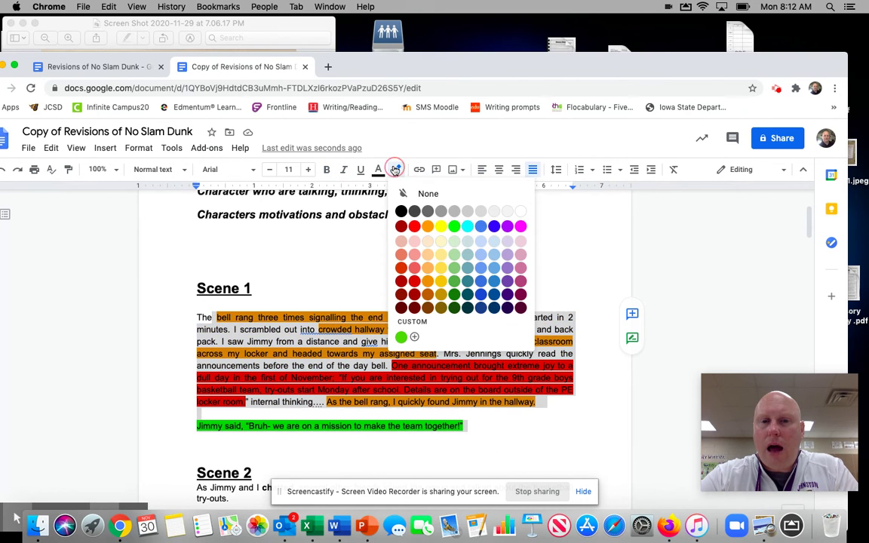
click(428, 193)
click(384, 238)
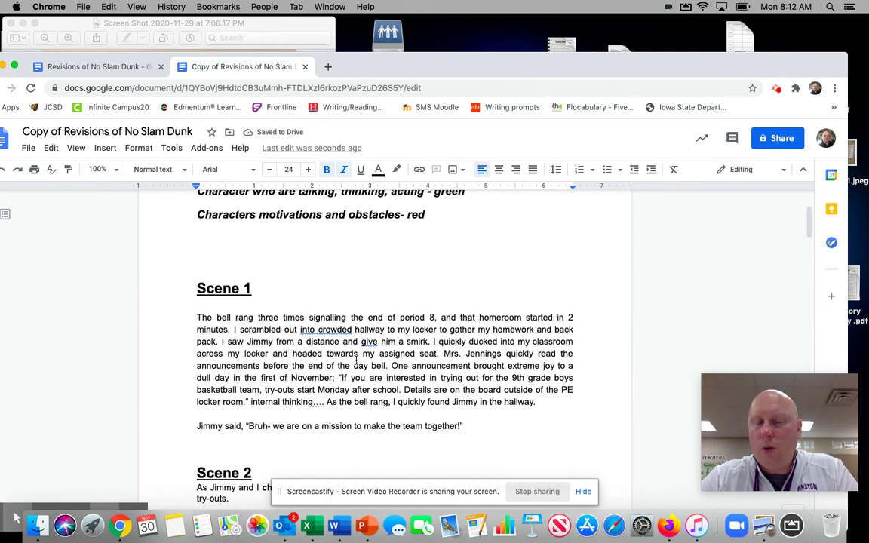
scroll(357, 360, up, 2)
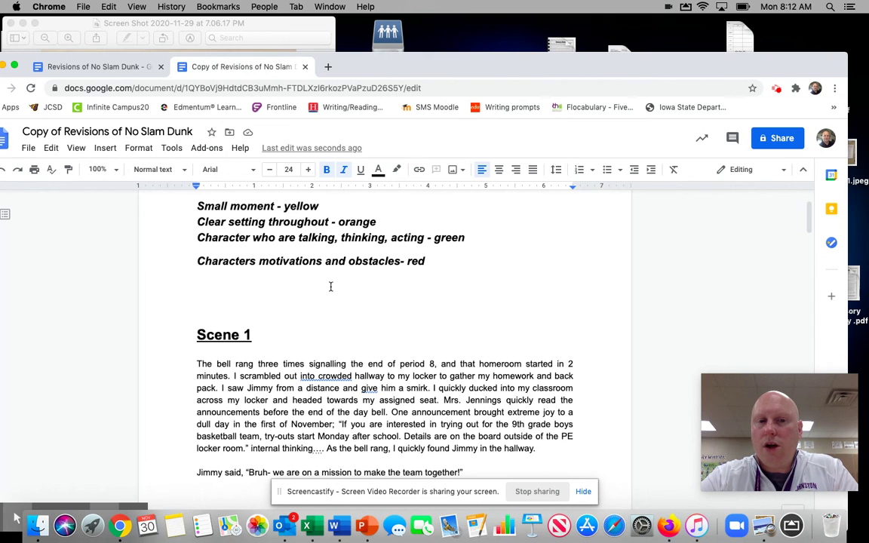
scroll(329, 289, up, 1)
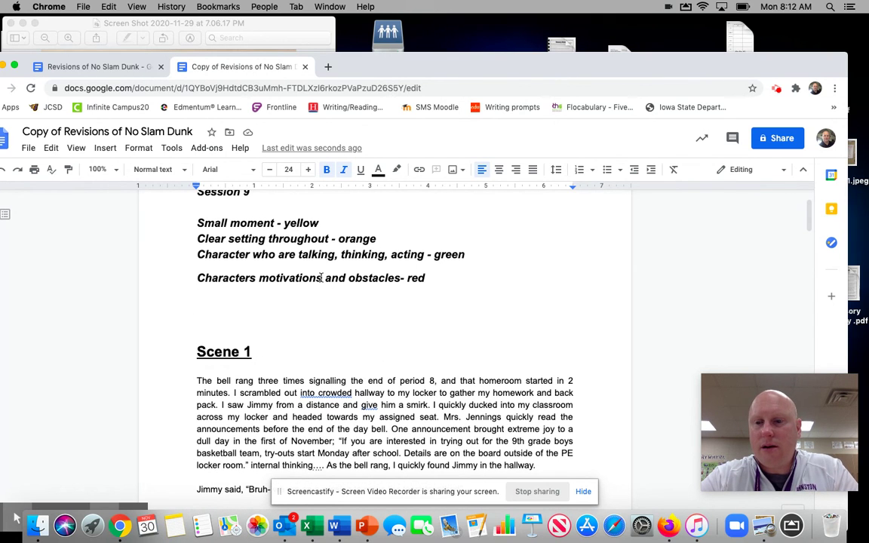
scroll(515, 273, down, 3)
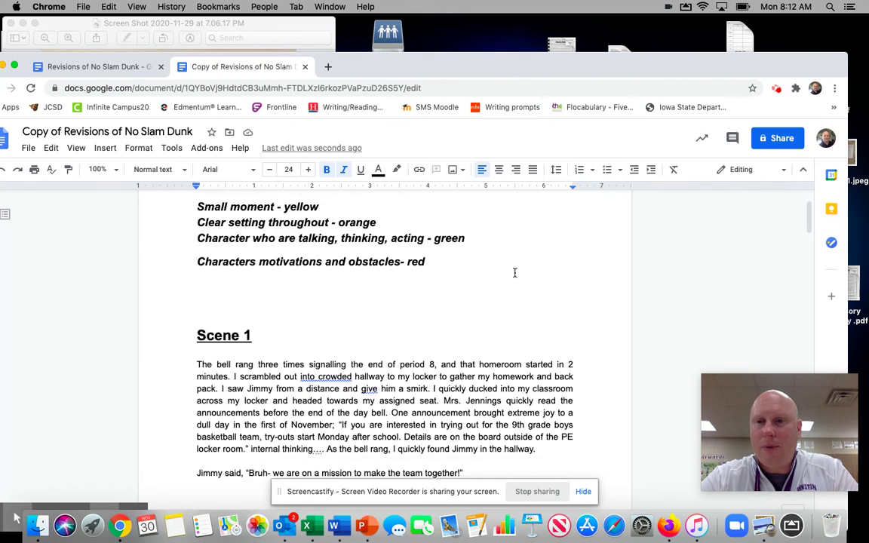